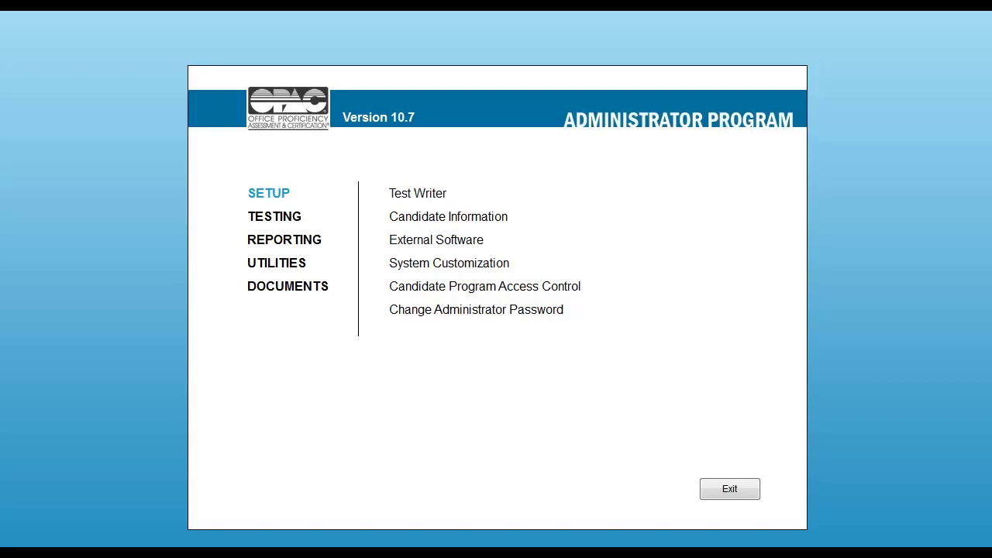
- Open the custom test setup for proofreading tests and name the new test "Forklift Safety Seminar"
click(278, 218)
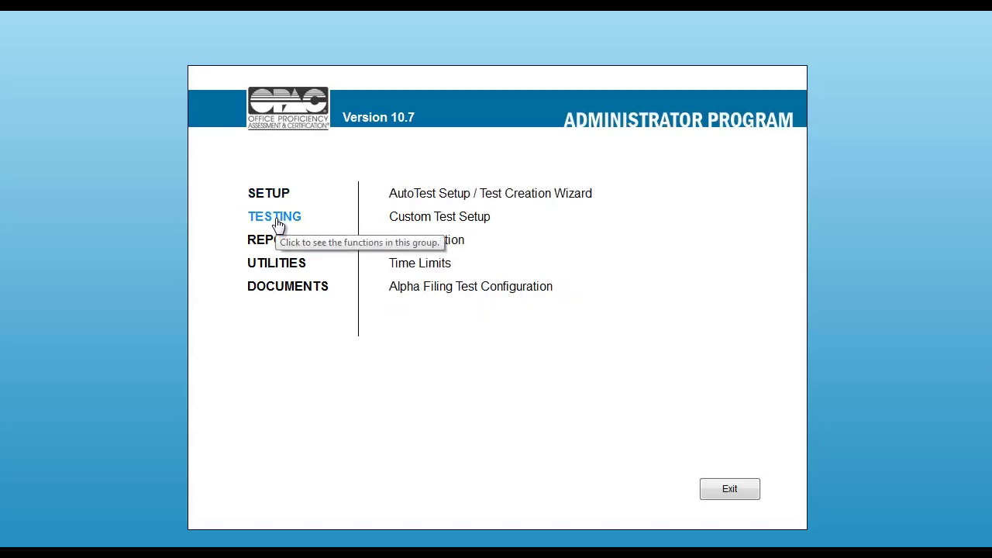
click(487, 221)
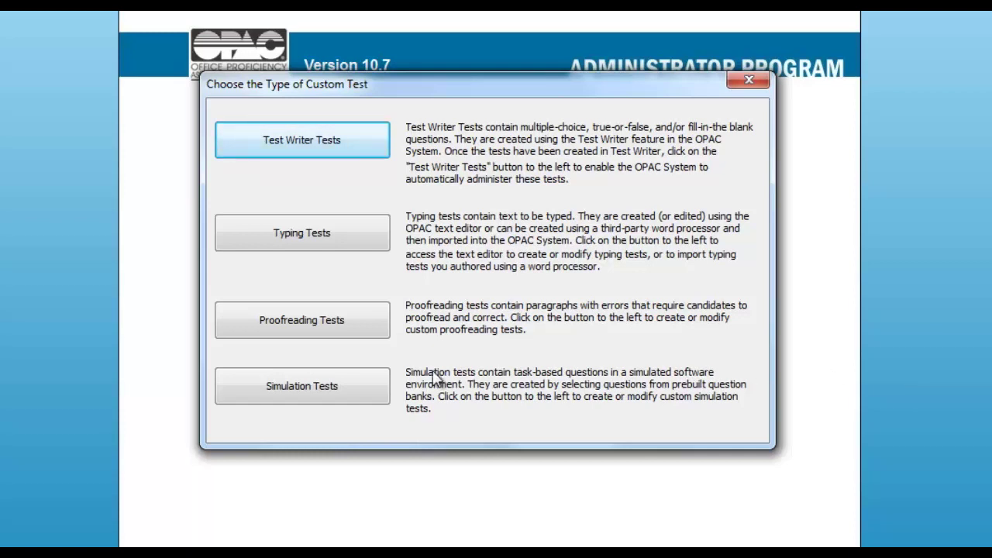
click(343, 332)
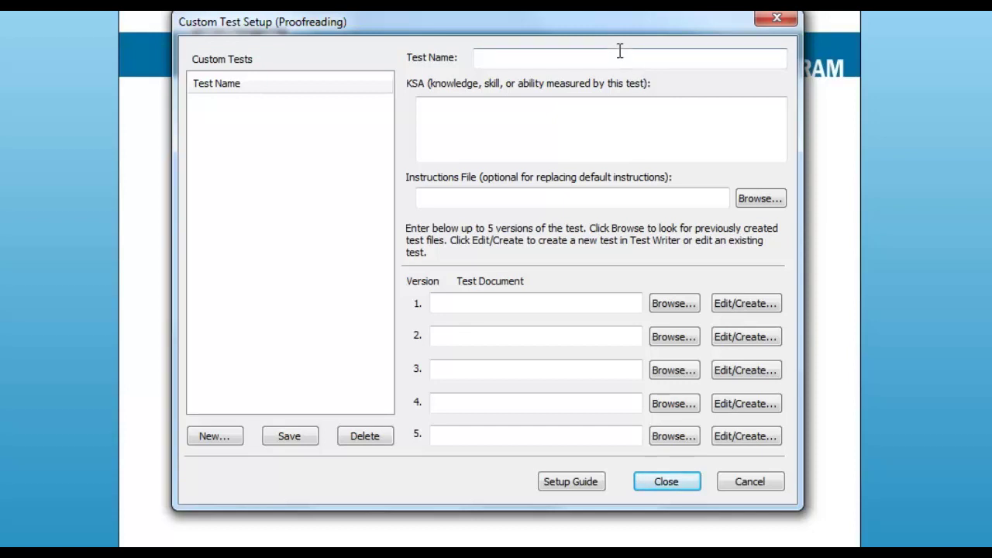
click(613, 57)
text(Forklift Safety Seminar)
key(Tab)
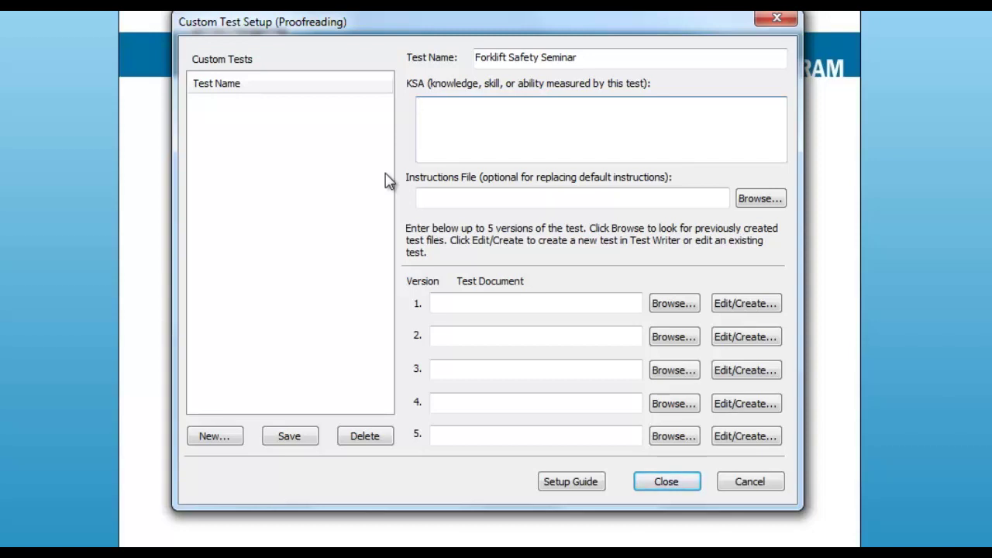
- Enter "Knowledge of forklift safety procedures" and "Proofreading skill" on separate lines as the KSA measured by the test
text(Knowledge of fork)
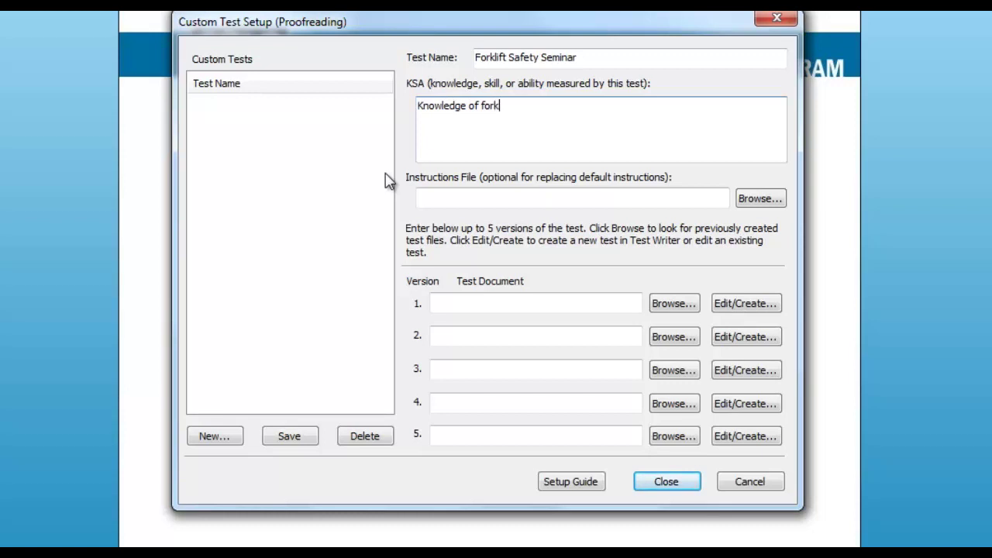
text(lift safety procedures)
key(Return)
text(Proofreading sk)
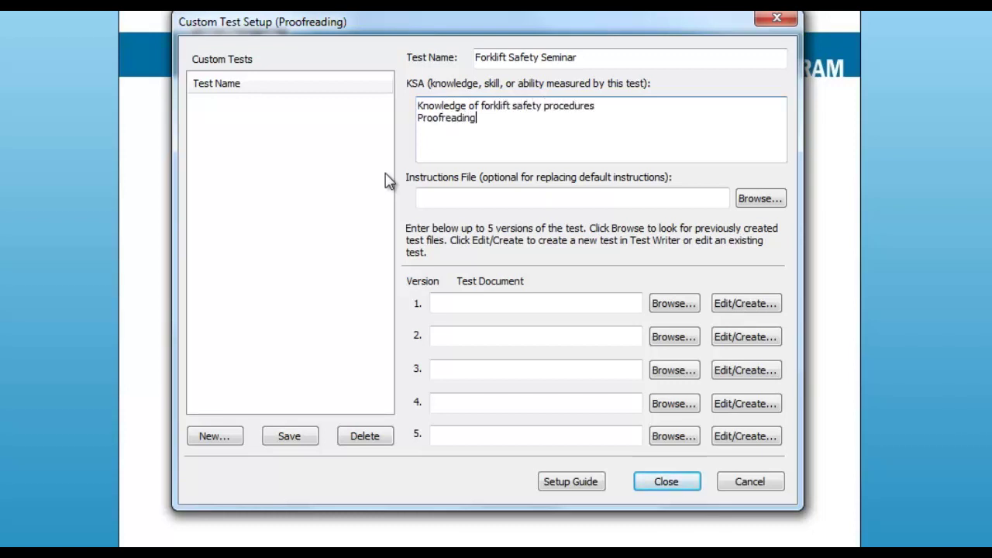
text(ill)
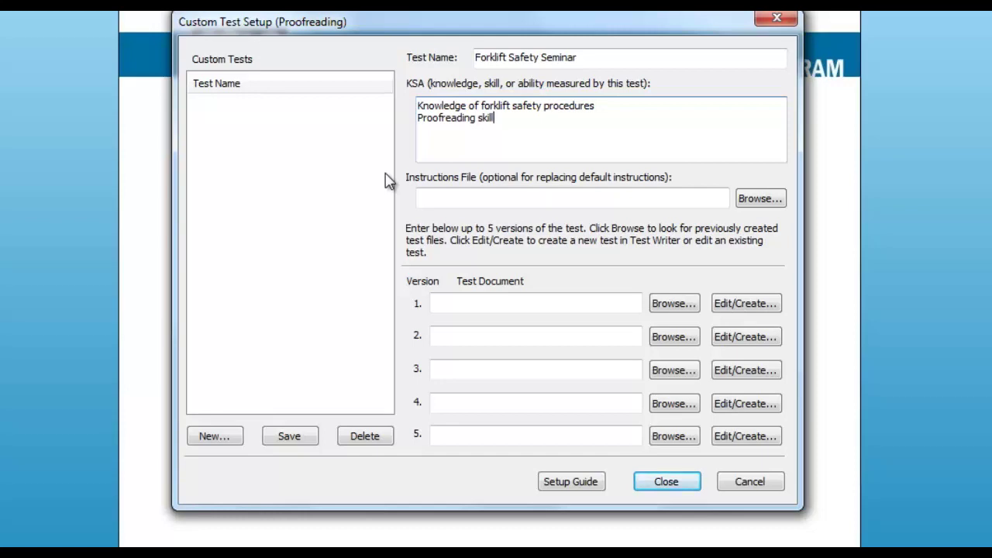
- Create a test document for version 1 and paste in the entire text of the Word document Proofreading demo.docx
click(743, 308)
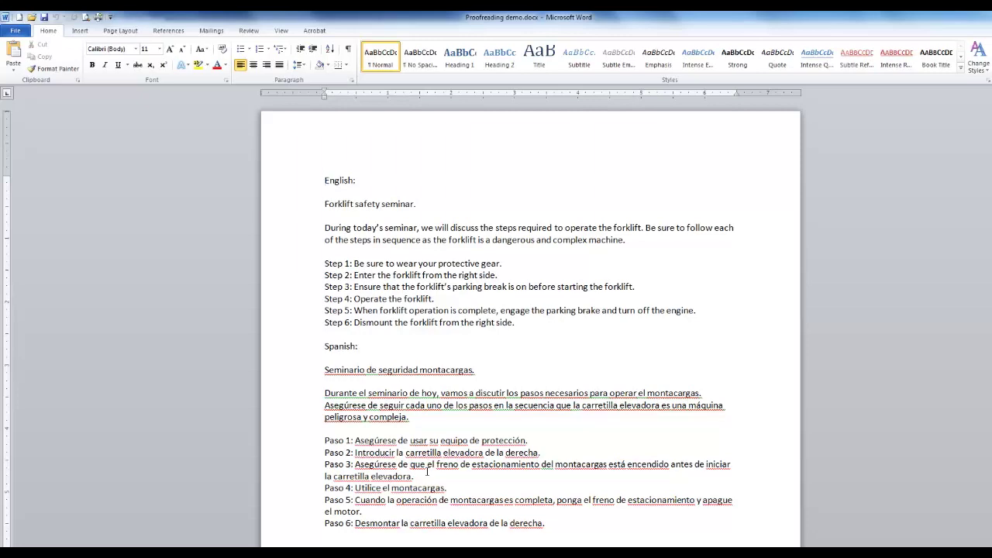
key(ctrl+a)
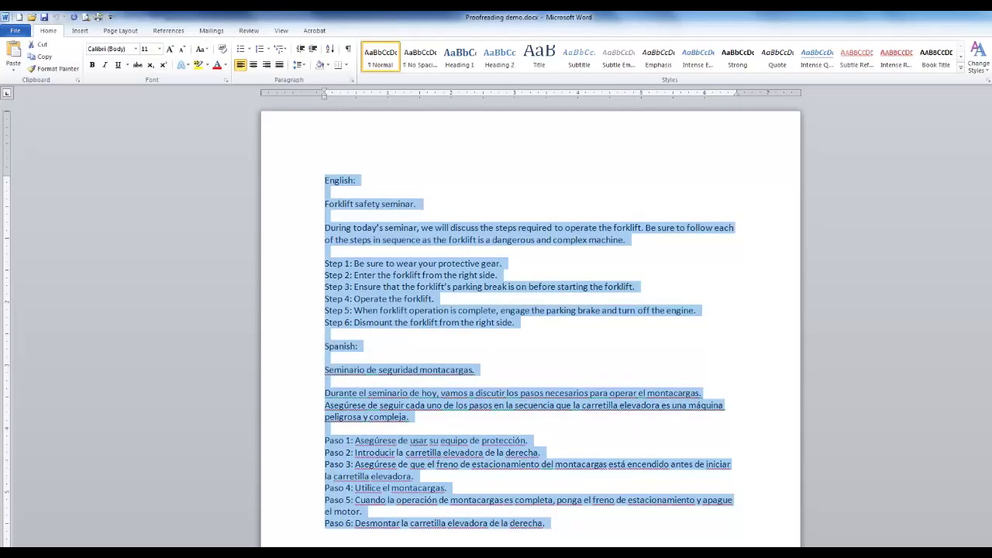
right_click(442, 288)
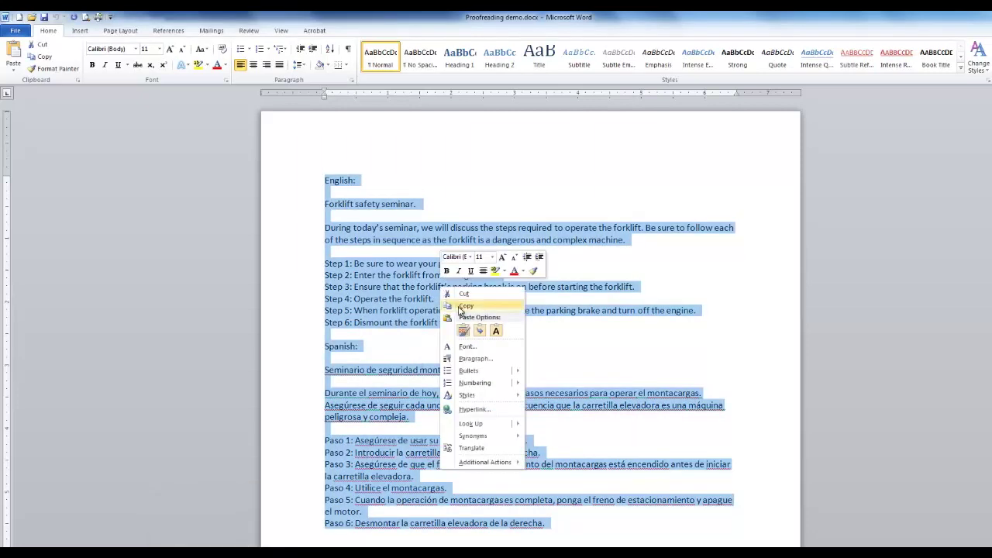
click(465, 306)
key(alt+Tab)
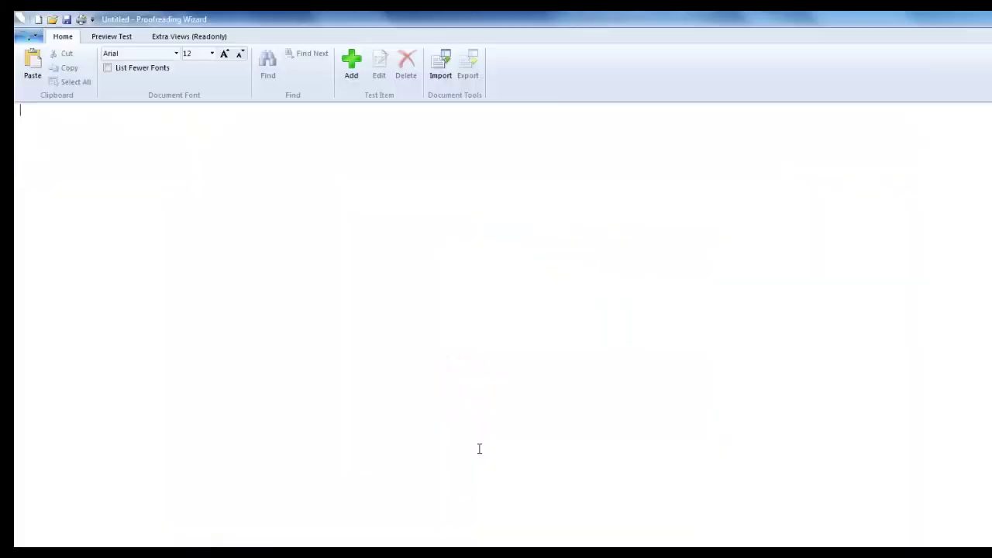
key(ctrl+v)
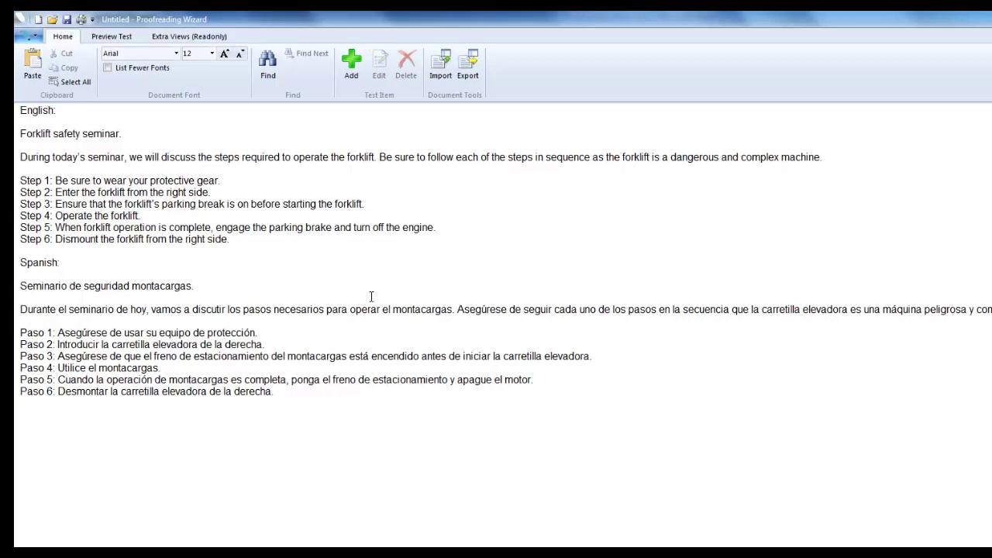
key(ctrl+Home)
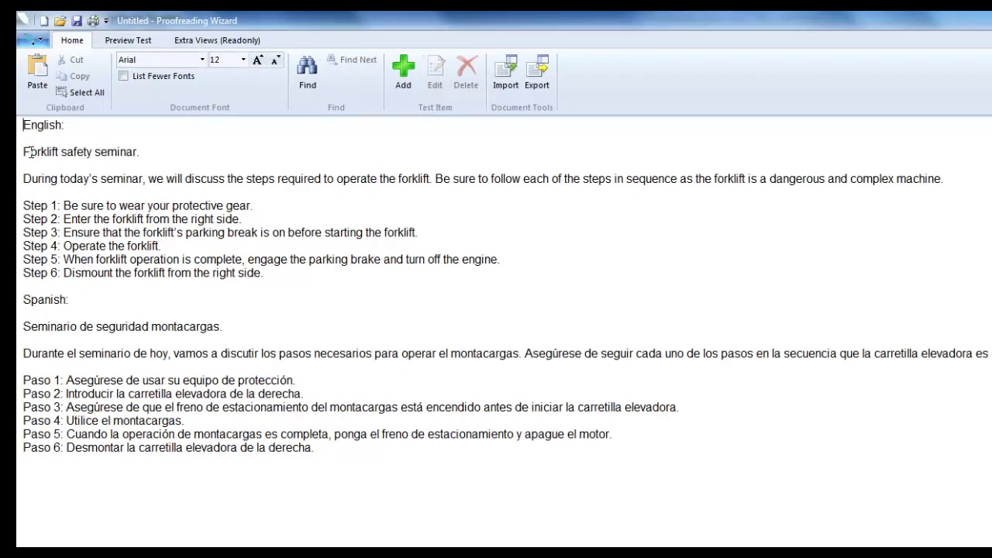
- Add a test item for "Forklift" in the English title line, with display text "Frklift" and category Spelling
double_click(31, 152)
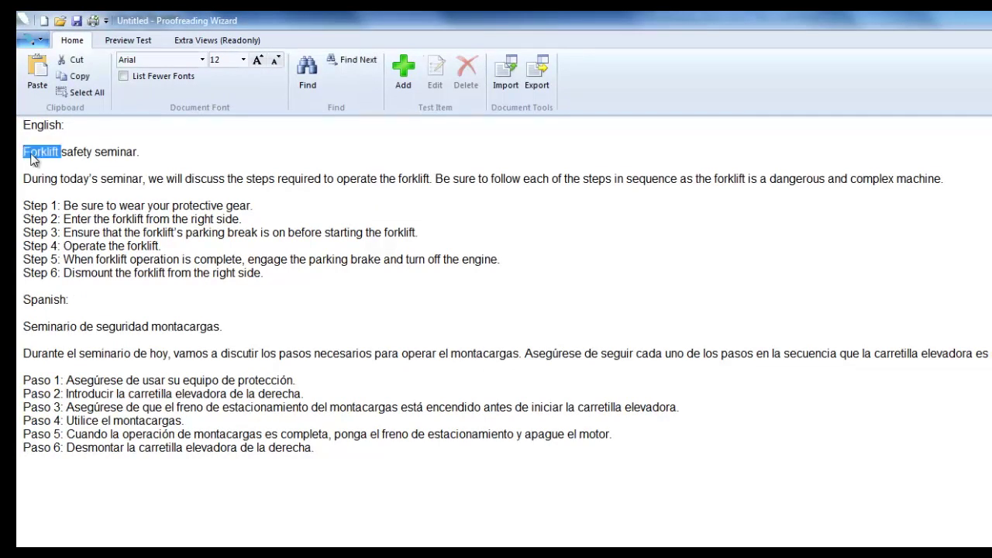
click(407, 76)
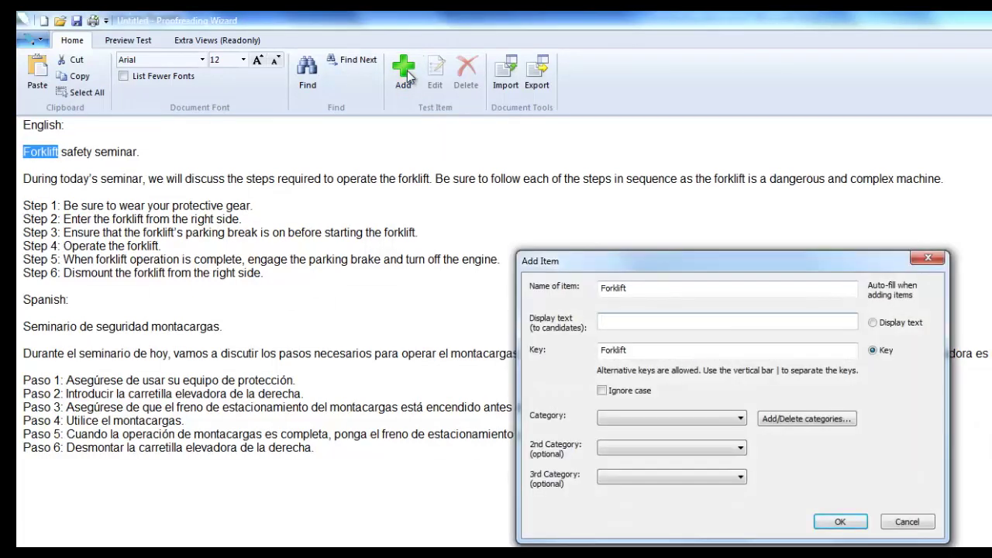
click(626, 321)
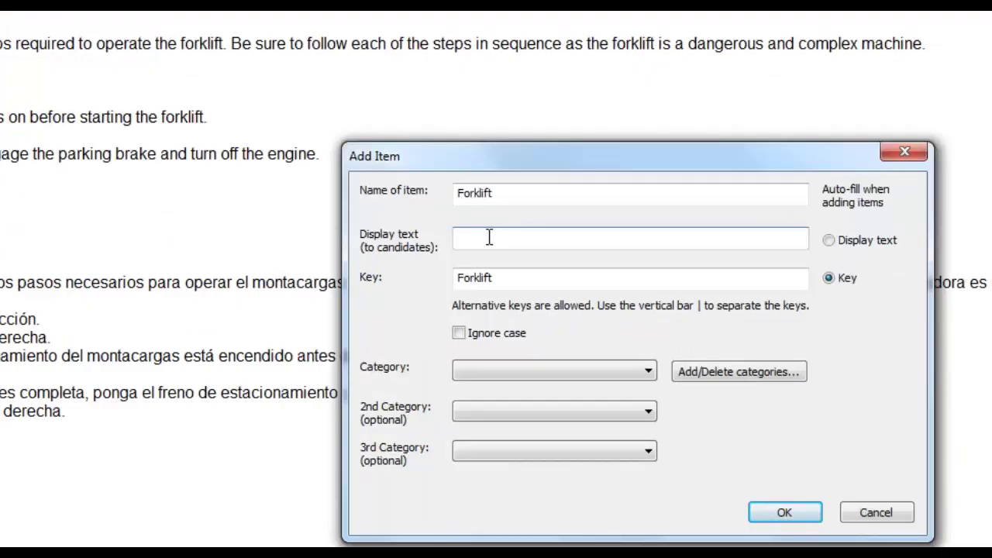
text(Frklift)
click(563, 374)
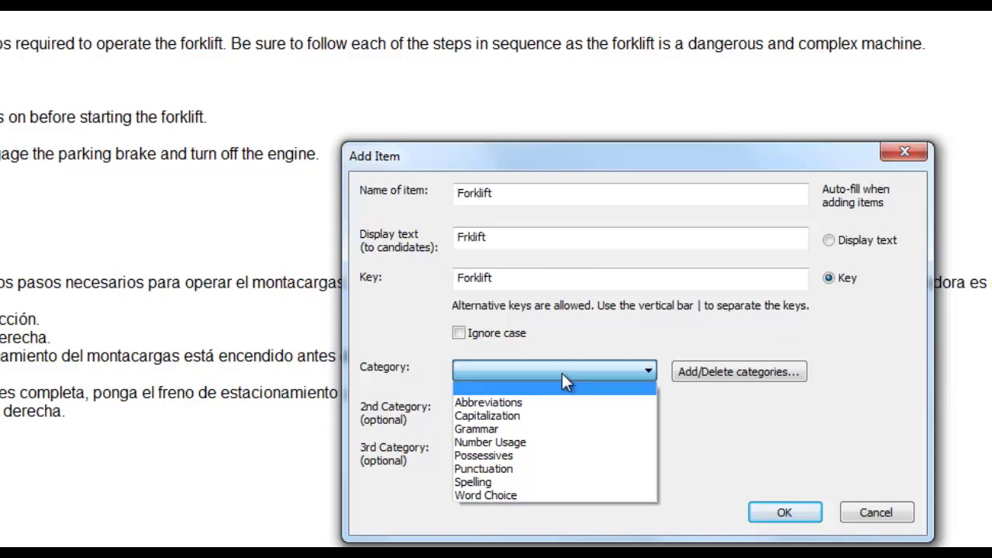
click(518, 481)
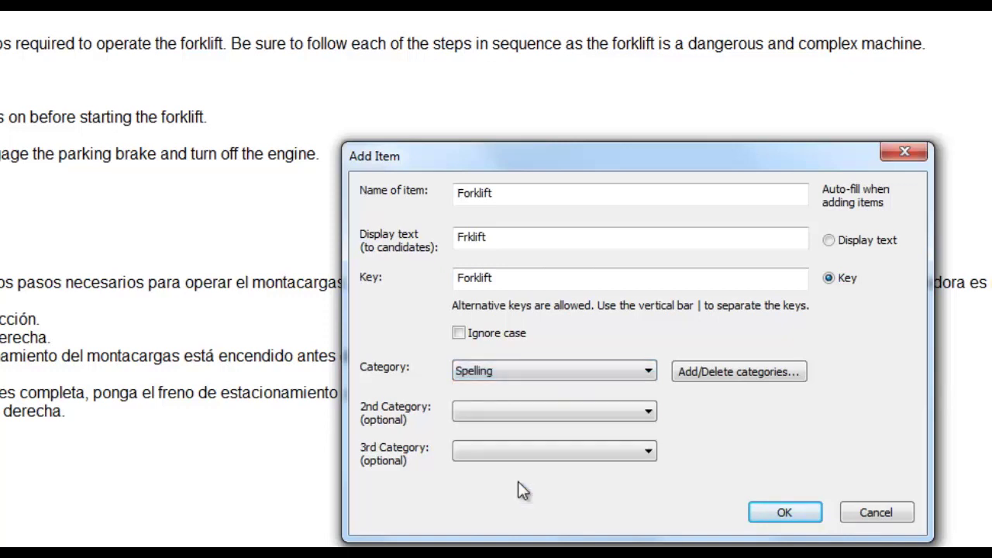
click(759, 372)
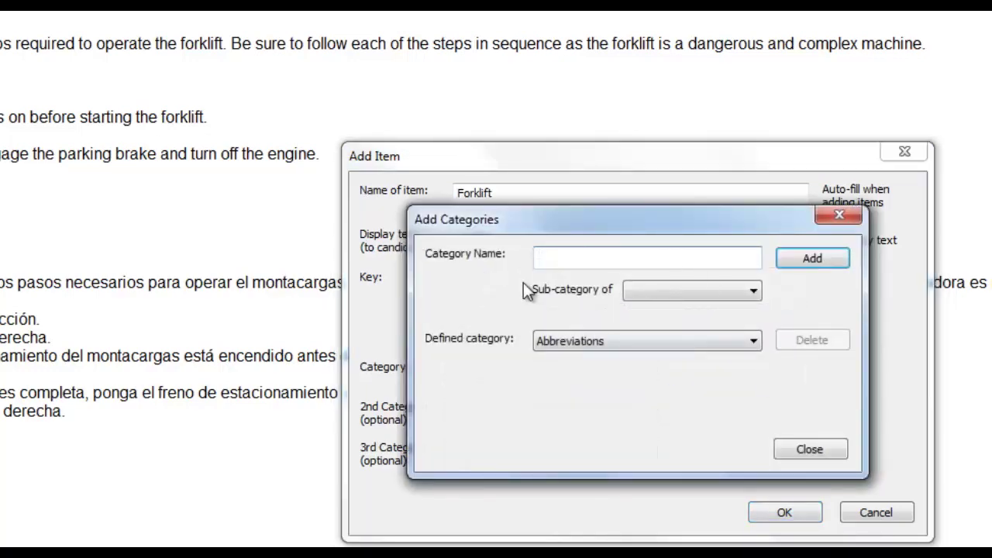
click(811, 449)
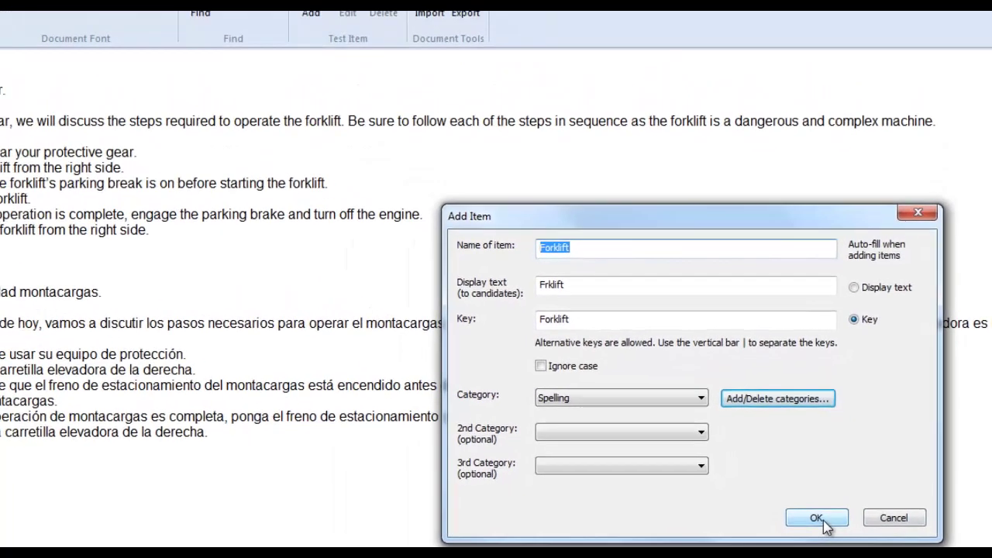
click(798, 518)
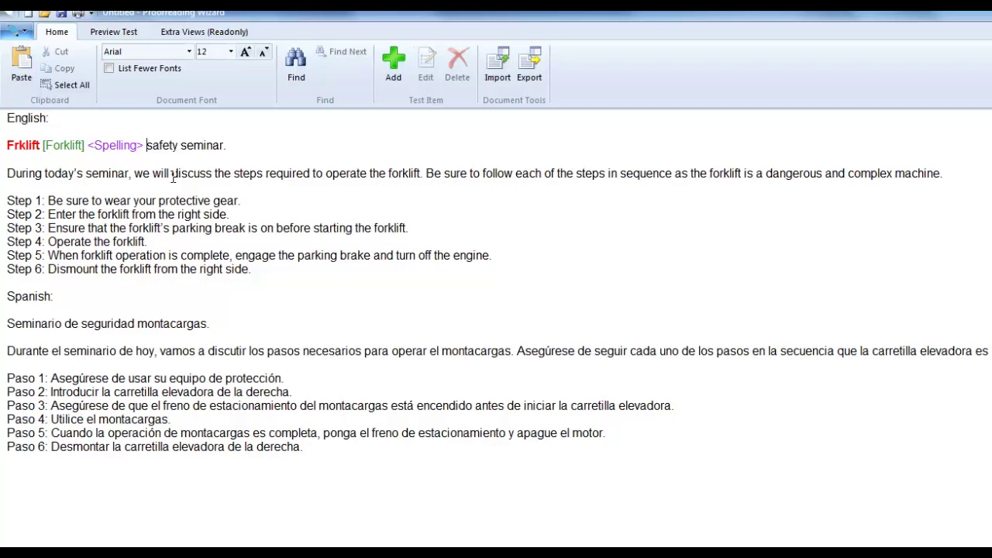
- Start a test item for "forklift." in English Step 4, using a line of underscores as its display text
double_click(128, 241)
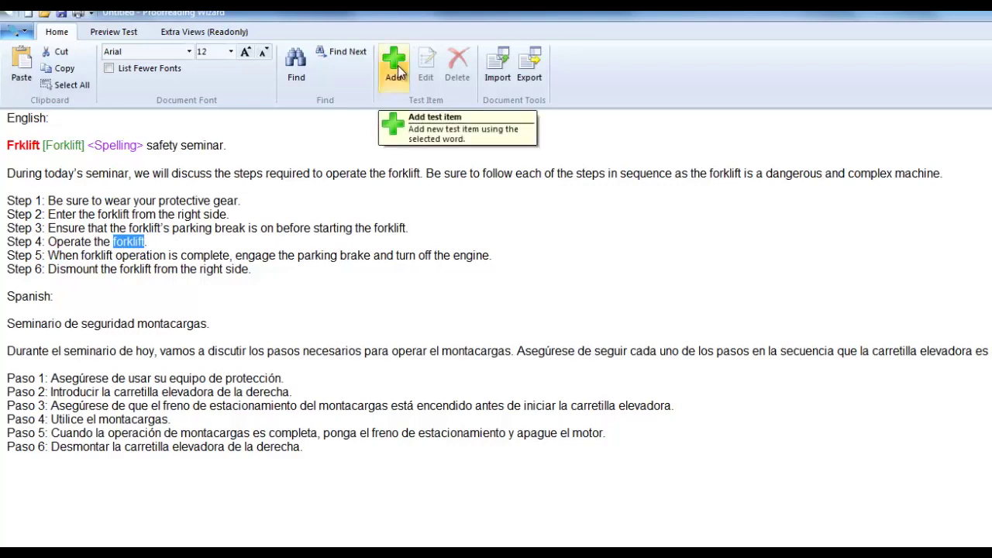
click(398, 70)
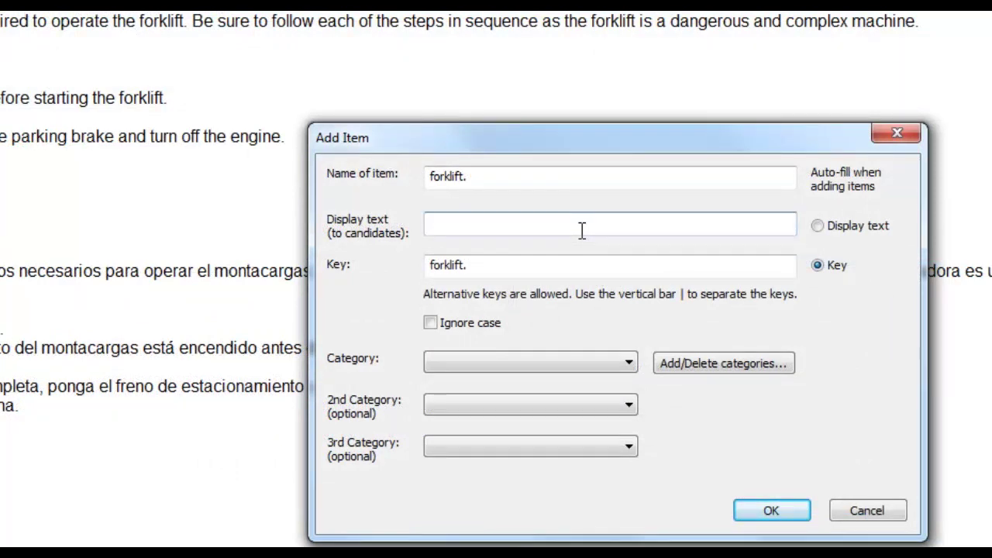
text(_____________)
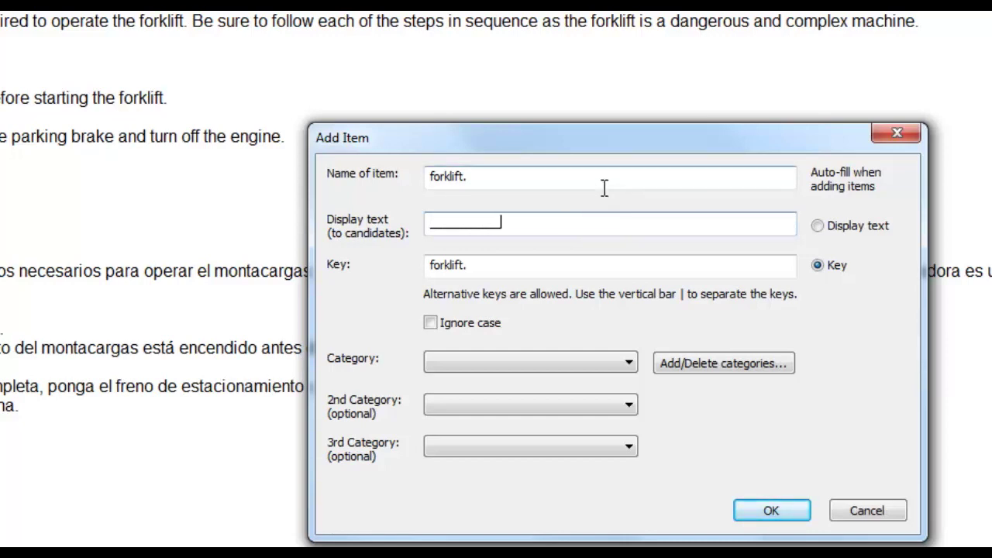
- Add a new item category named "Fill in the blank"
click(734, 363)
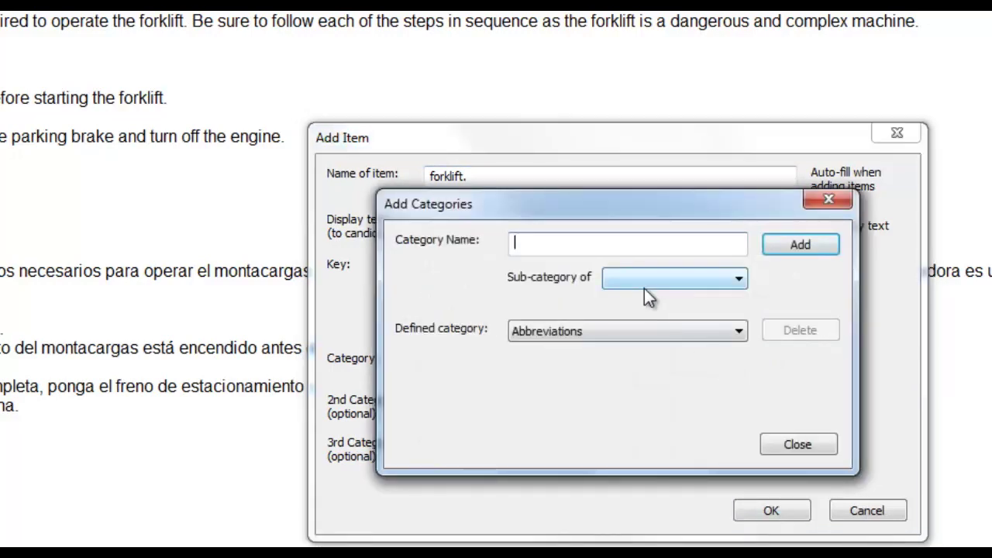
text(Fill in the blank)
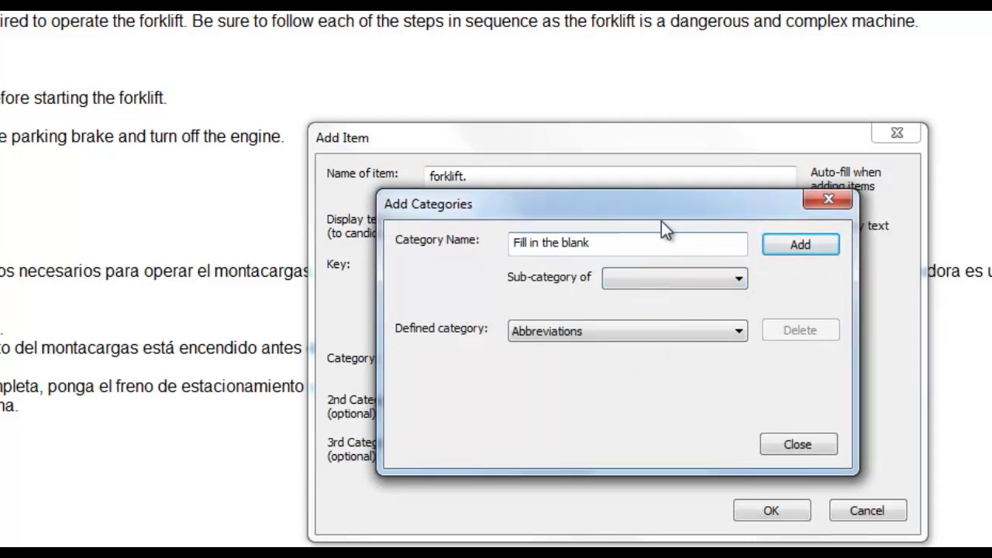
click(808, 244)
click(798, 444)
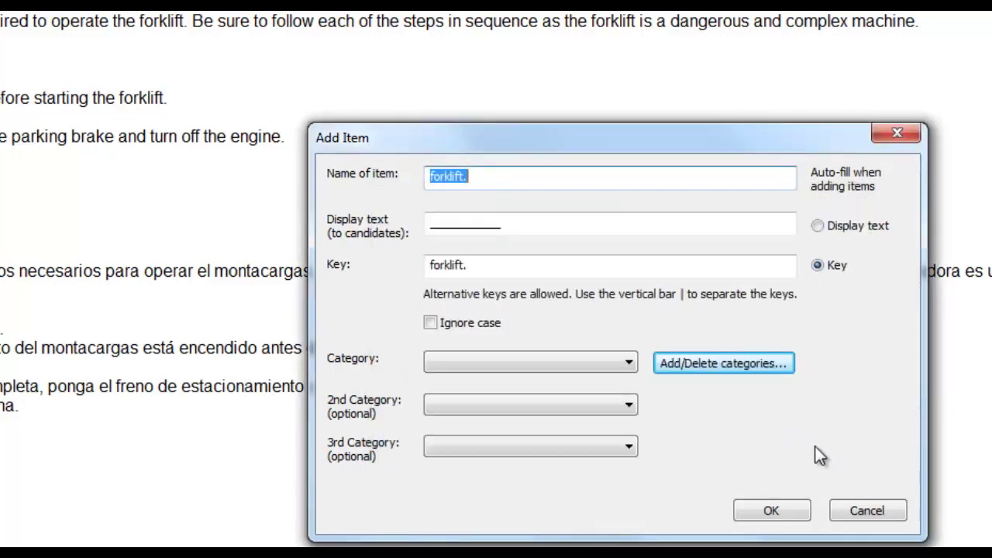
- Assign the "Fill in the blank" category to the Step 4 item and add the item to the test
click(625, 363)
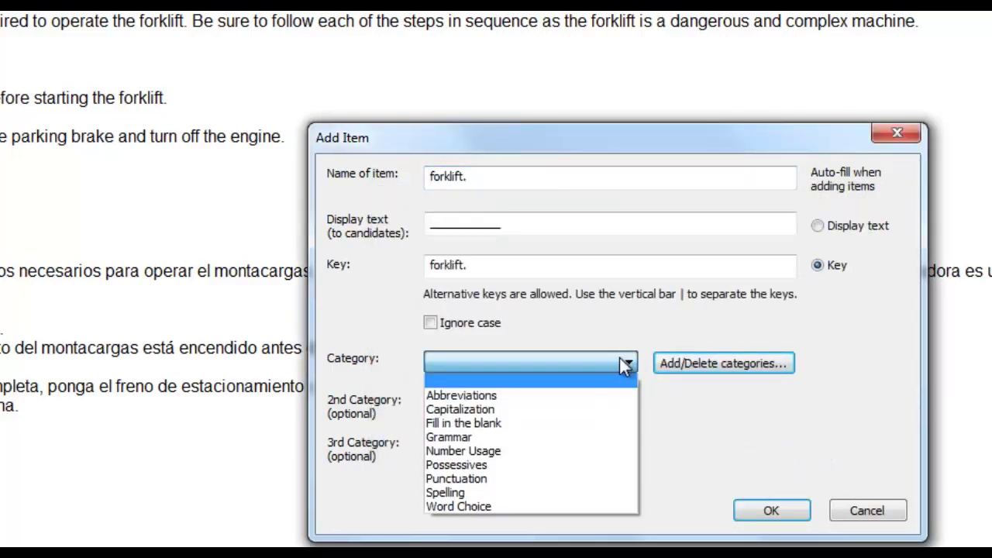
click(570, 426)
click(771, 512)
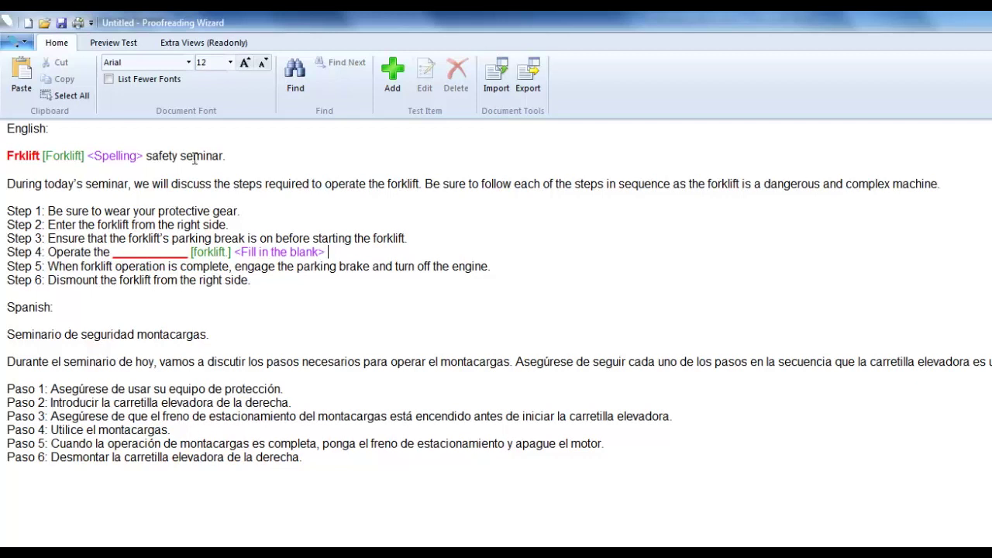
- Preview the test and check its answers, review the list of test items, and return to the editing view
click(124, 45)
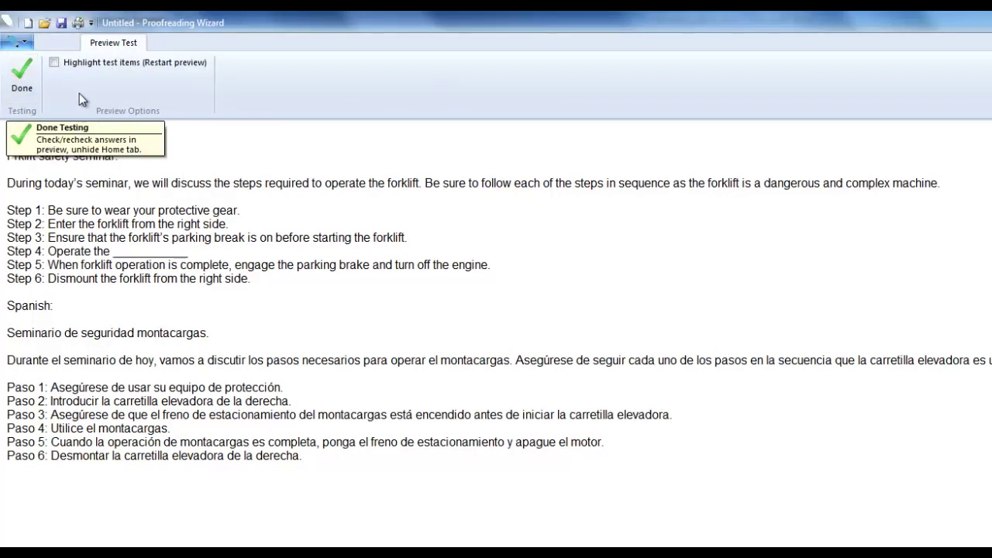
click(23, 77)
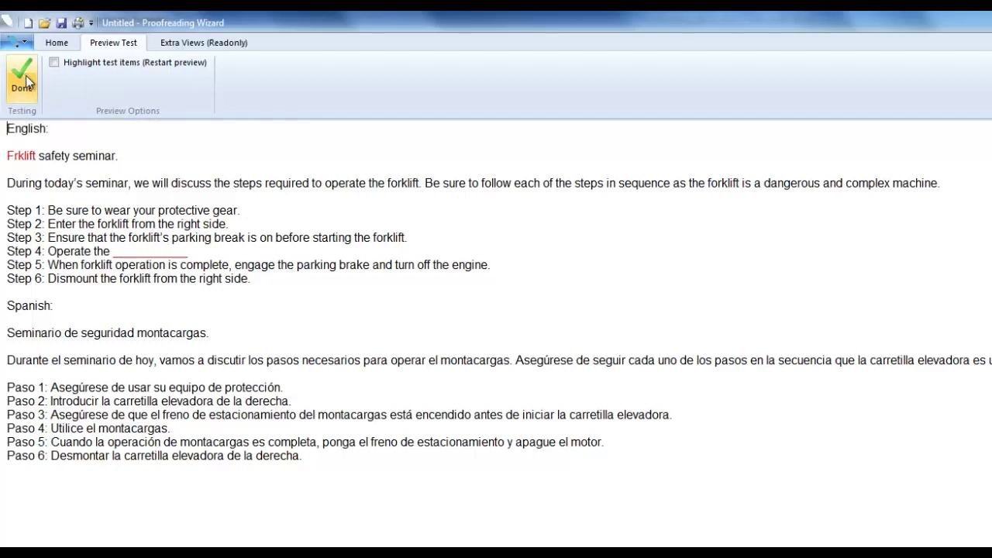
click(56, 45)
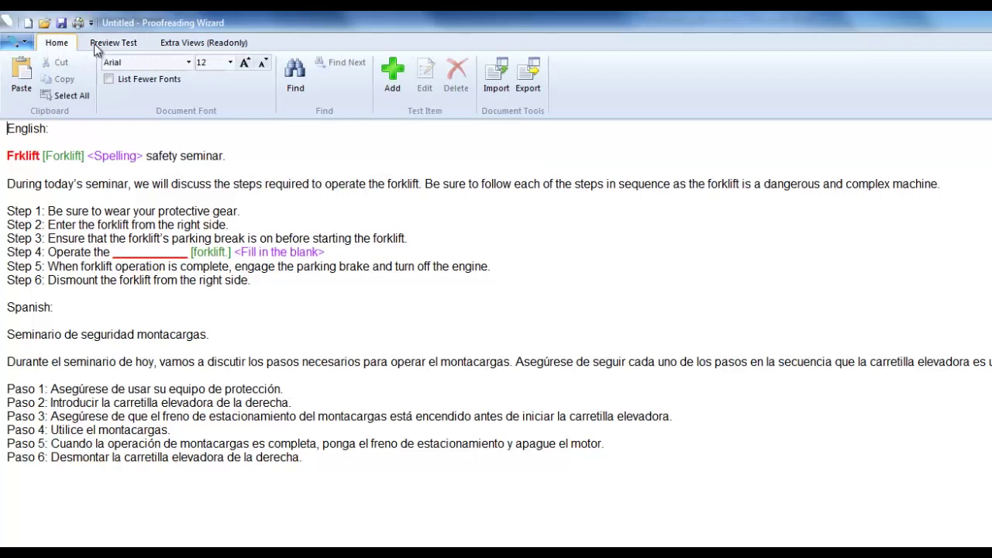
click(205, 47)
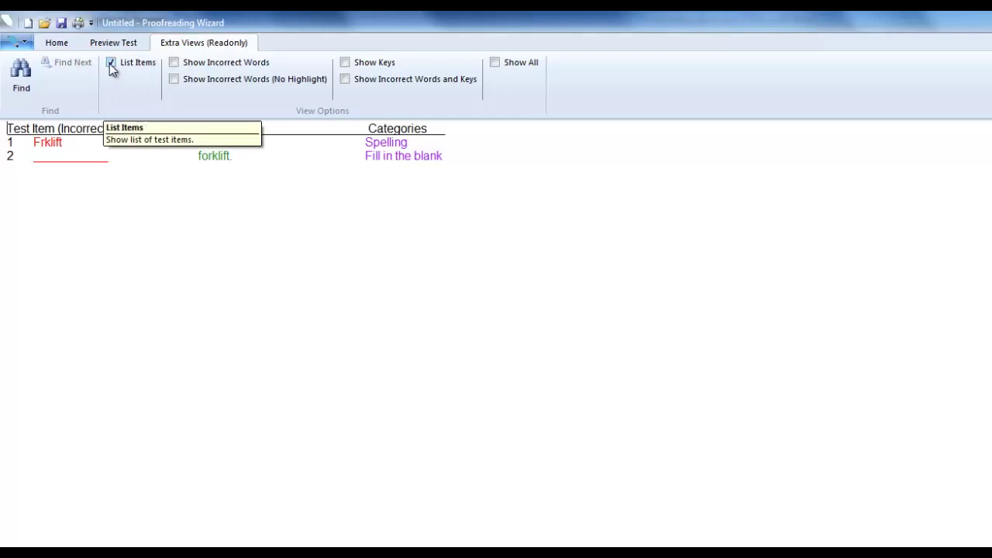
click(66, 42)
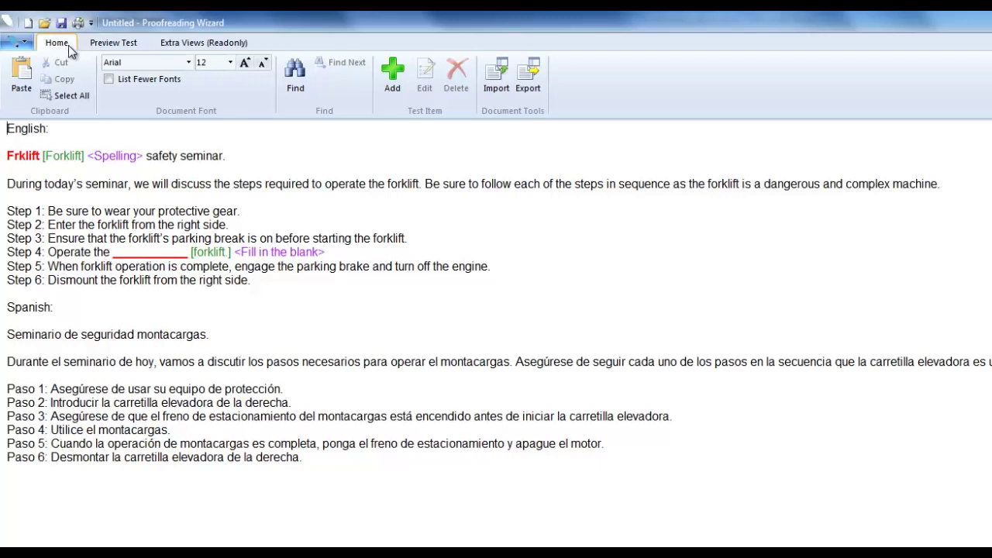
- Save the proofreading test document under the name "Forklift safety"
click(61, 22)
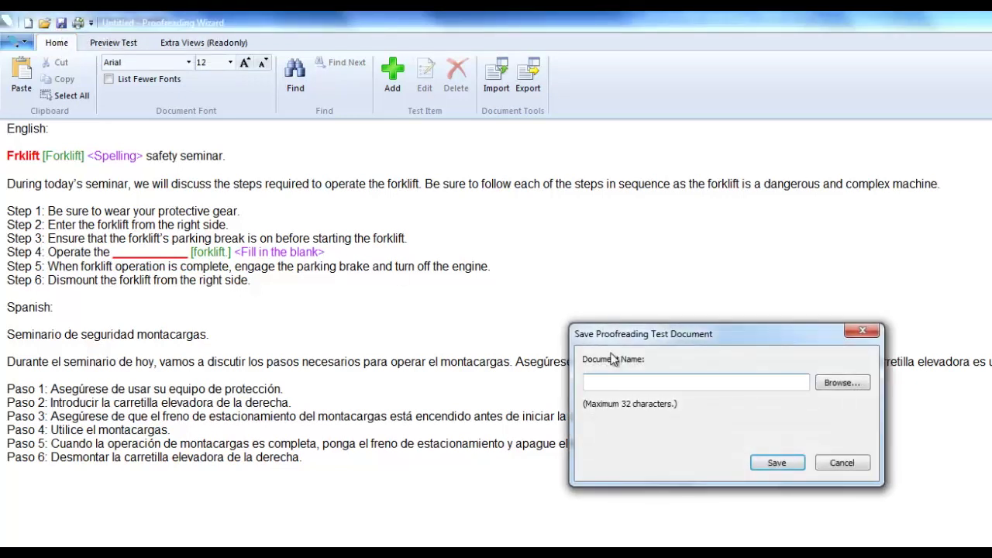
click(686, 386)
text(Forklift s)
text(ety)
click(778, 463)
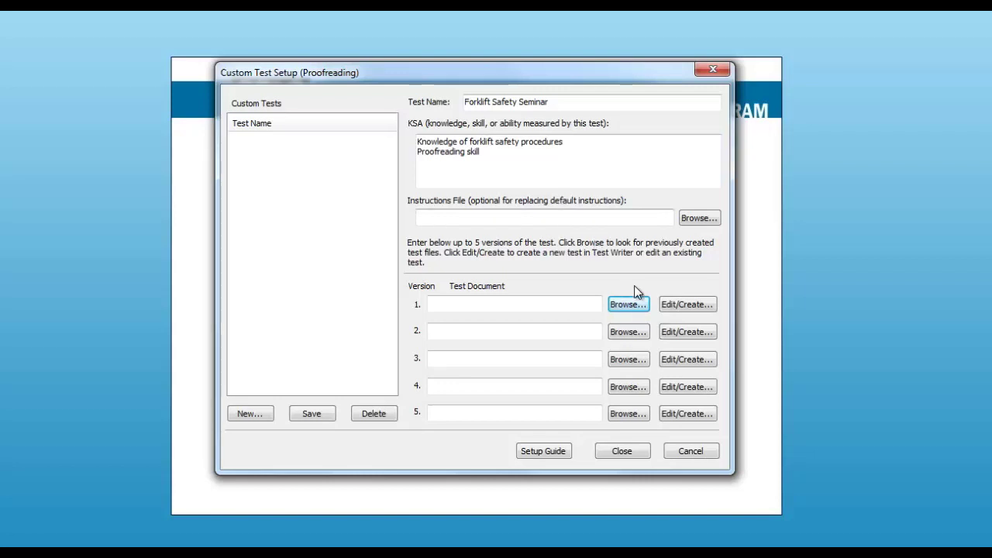
- Set the "Forklift safety" document as version 1 of the Forklift Safety Seminar test, then save the custom test and close its setup
click(630, 306)
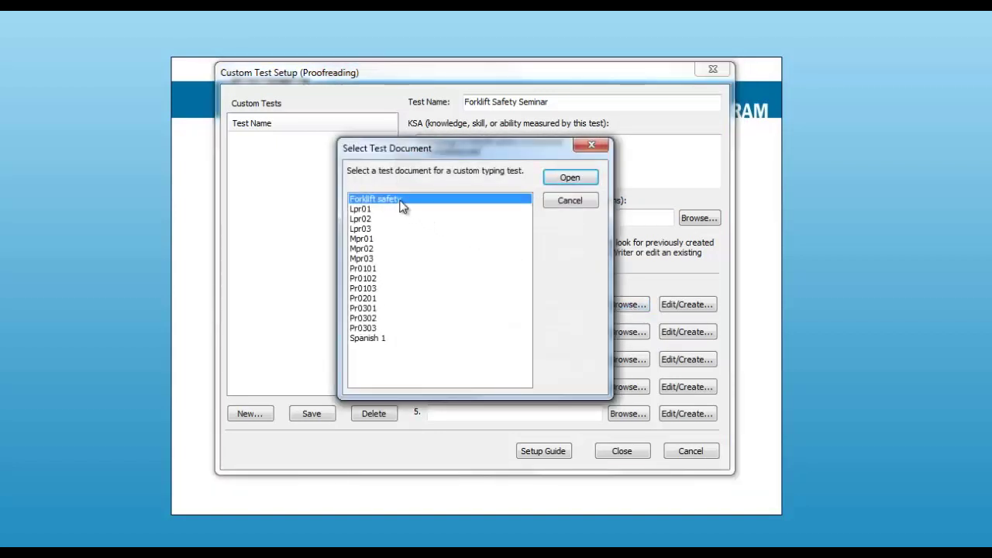
click(561, 180)
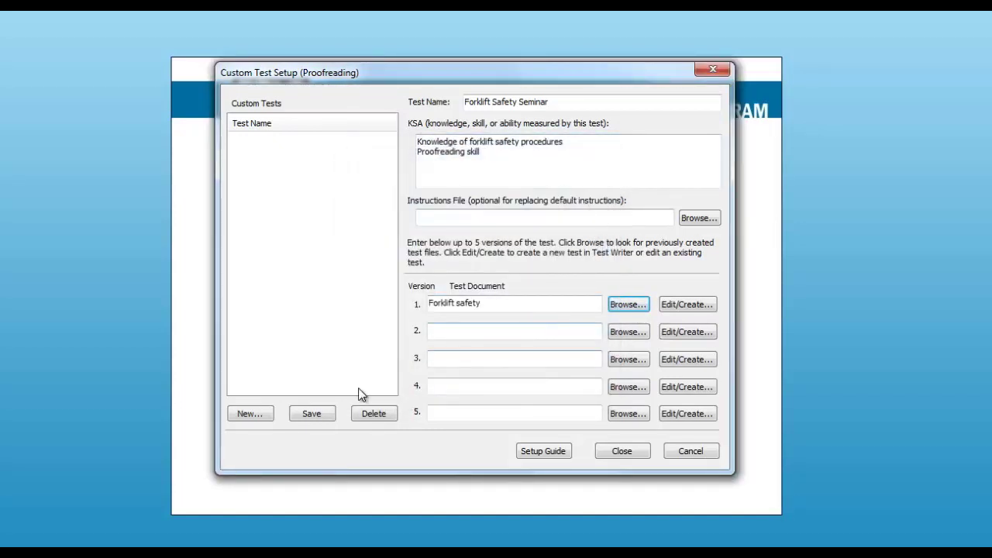
click(313, 414)
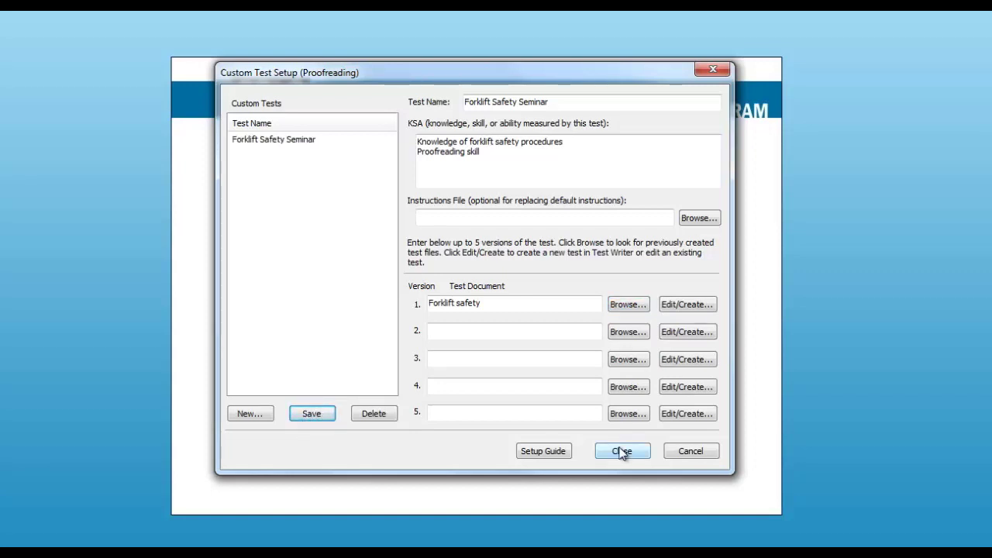
click(622, 451)
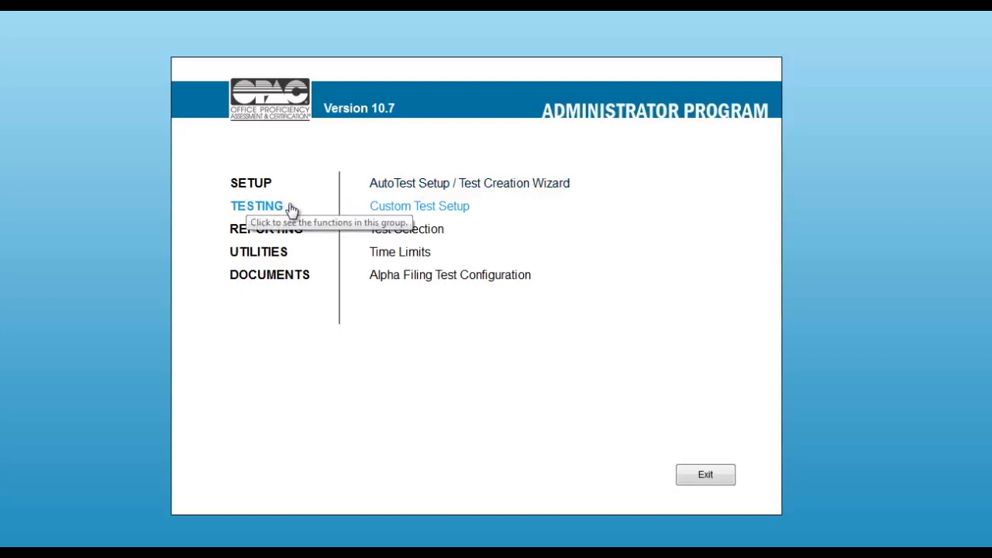
- In AutoTest Setup, find the Forklift Safety Seminar custom test among the available tests and start a new AutoTest code
click(516, 186)
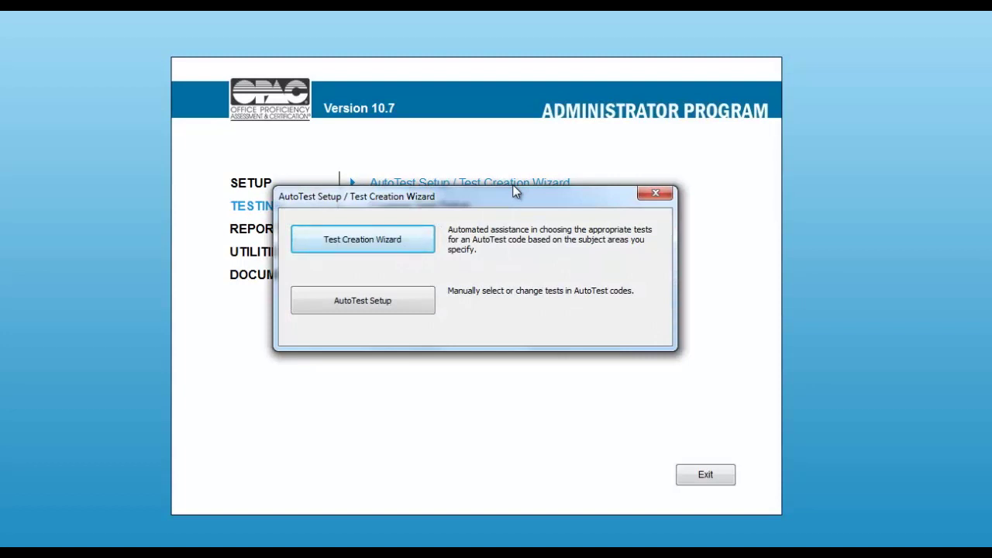
click(387, 302)
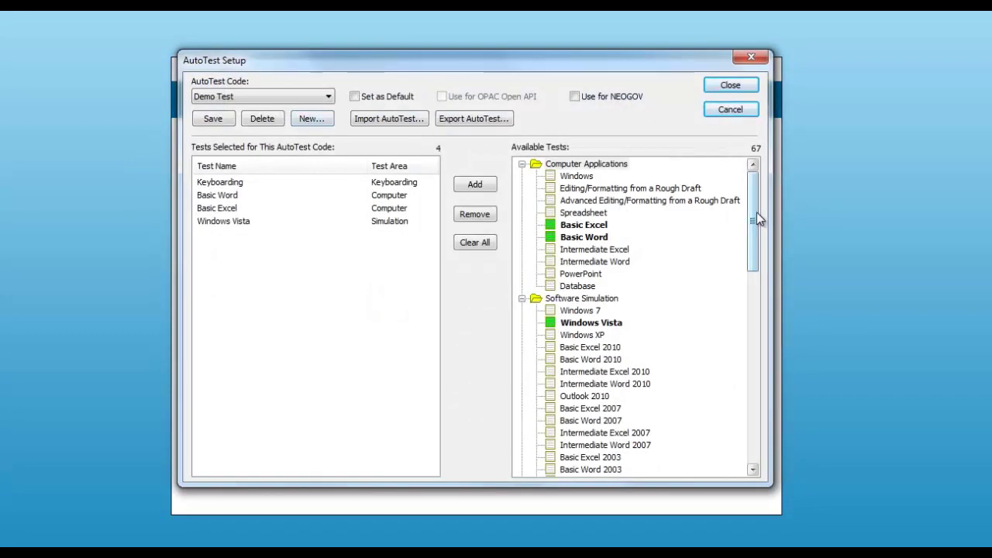
drag(758, 220, 751, 427)
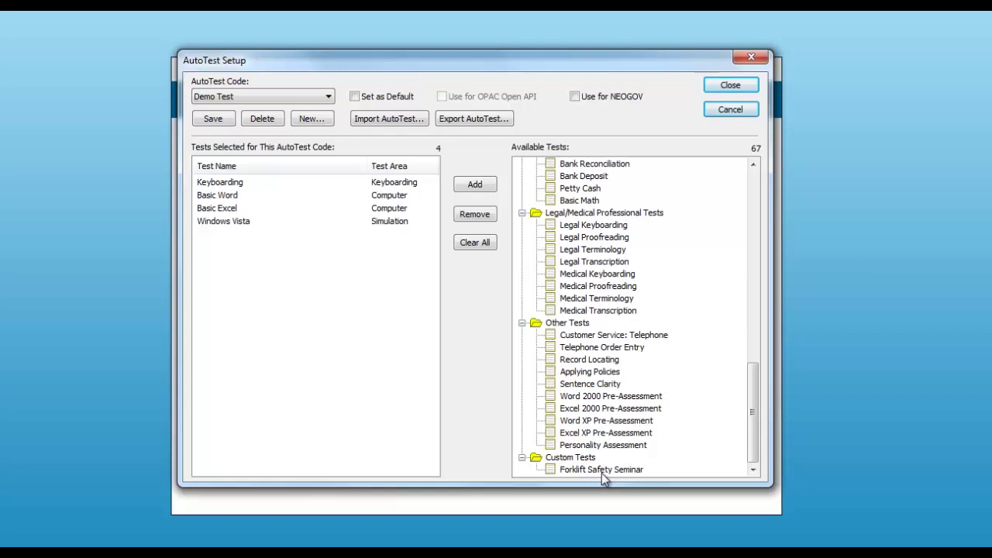
click(314, 122)
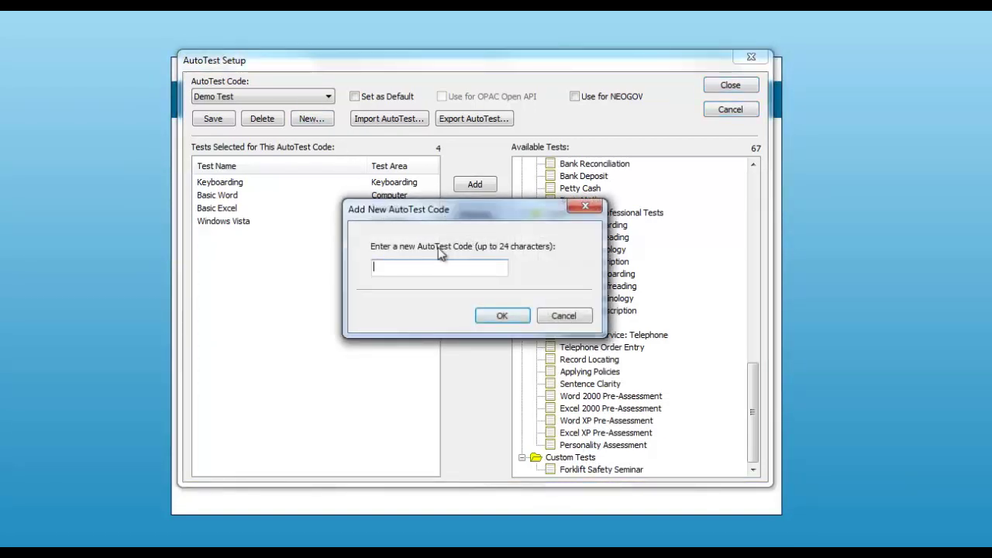